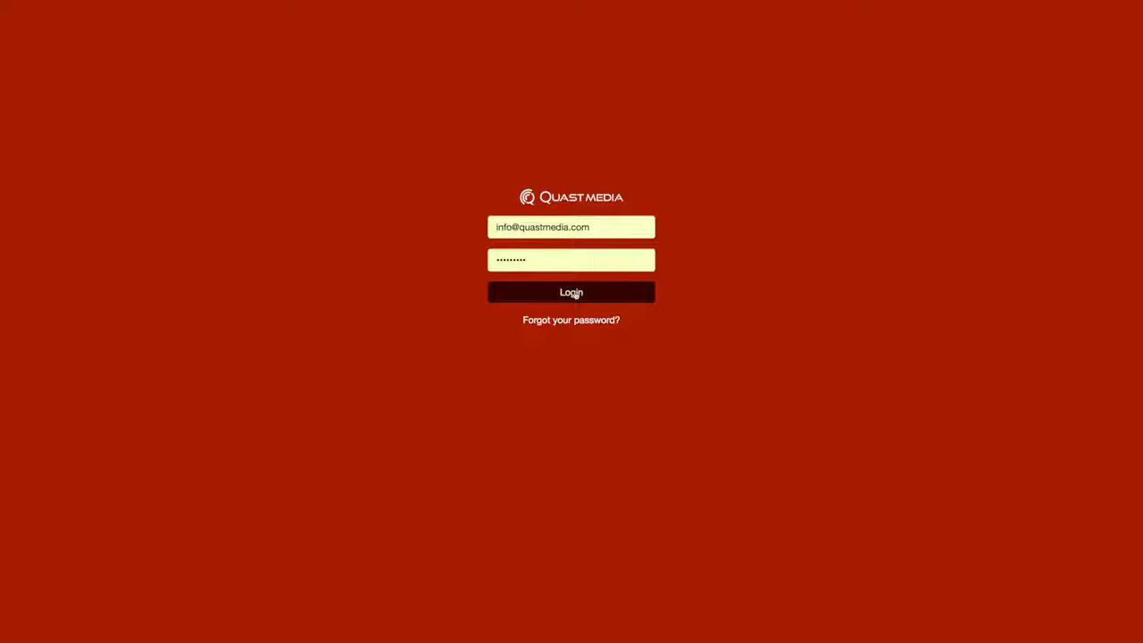
# Step: Log in and look over the user account settings, opening the super user's details and a blank new-user form
pyautogui.click(574, 293)
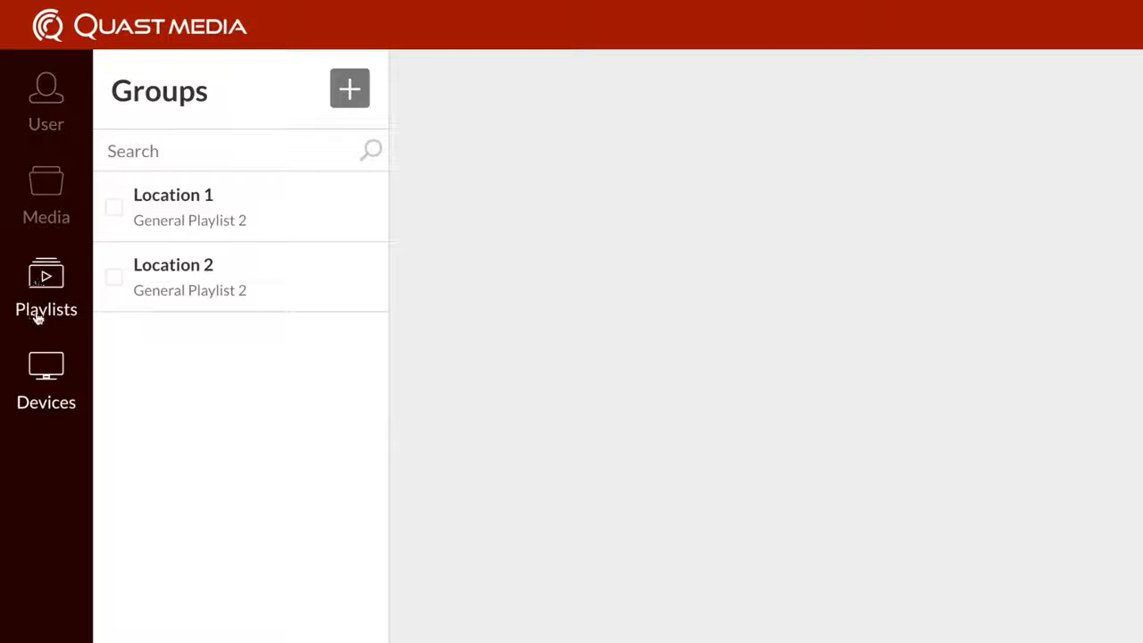
pyautogui.click(51, 92)
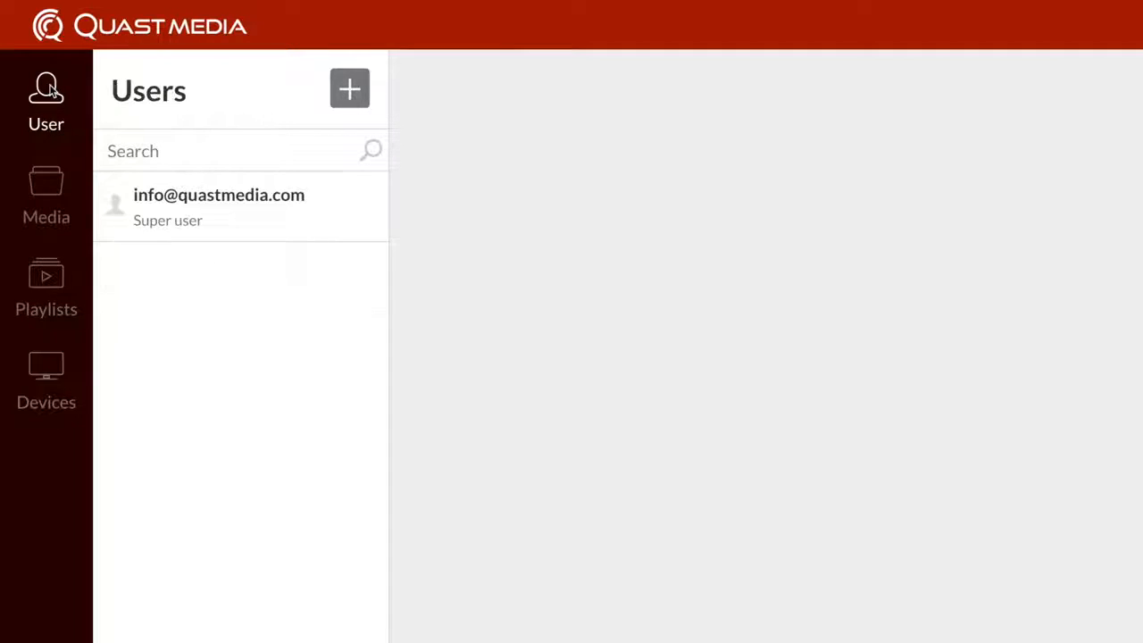
pyautogui.click(256, 231)
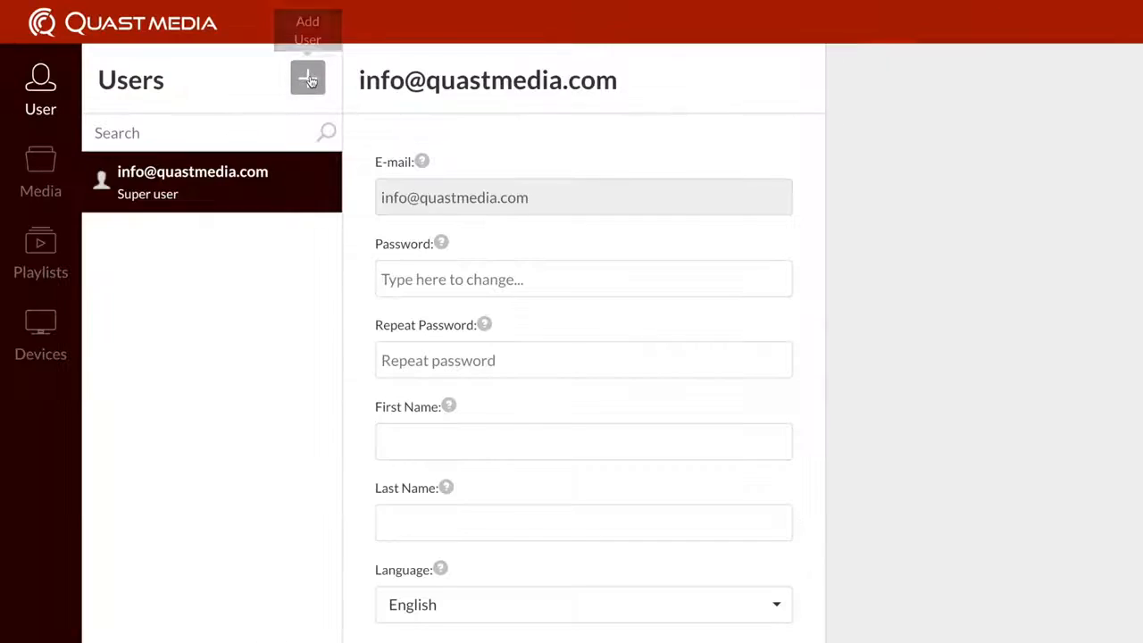
pyautogui.click(190, 49)
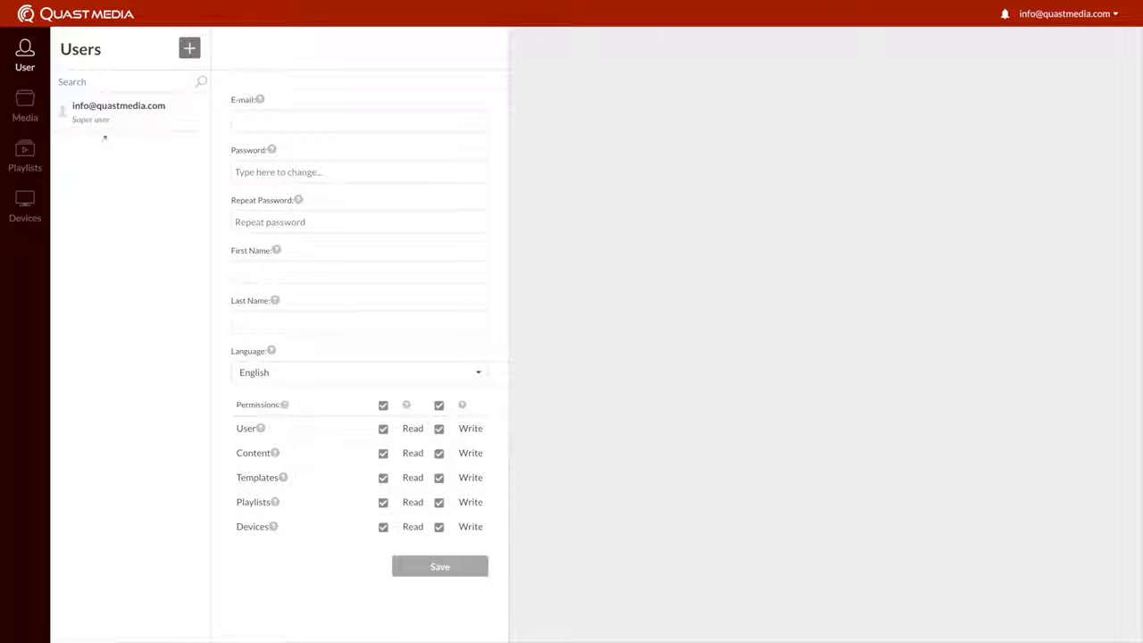
# Step: Create a folder named Content 2 at the start level of the media library
pyautogui.click(27, 101)
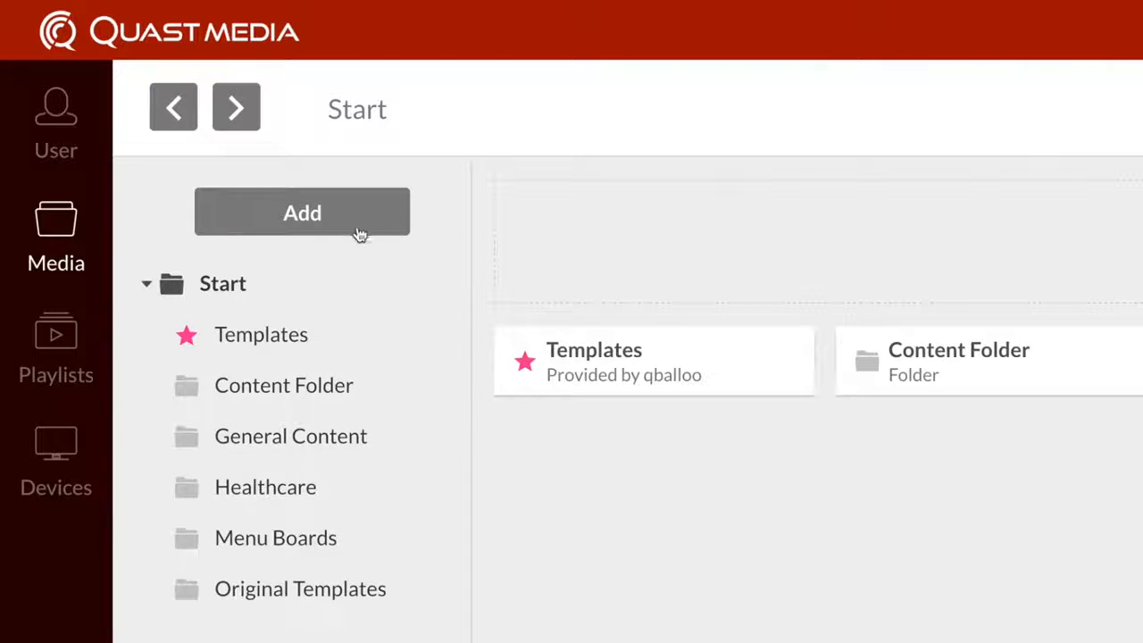
pyautogui.click(344, 224)
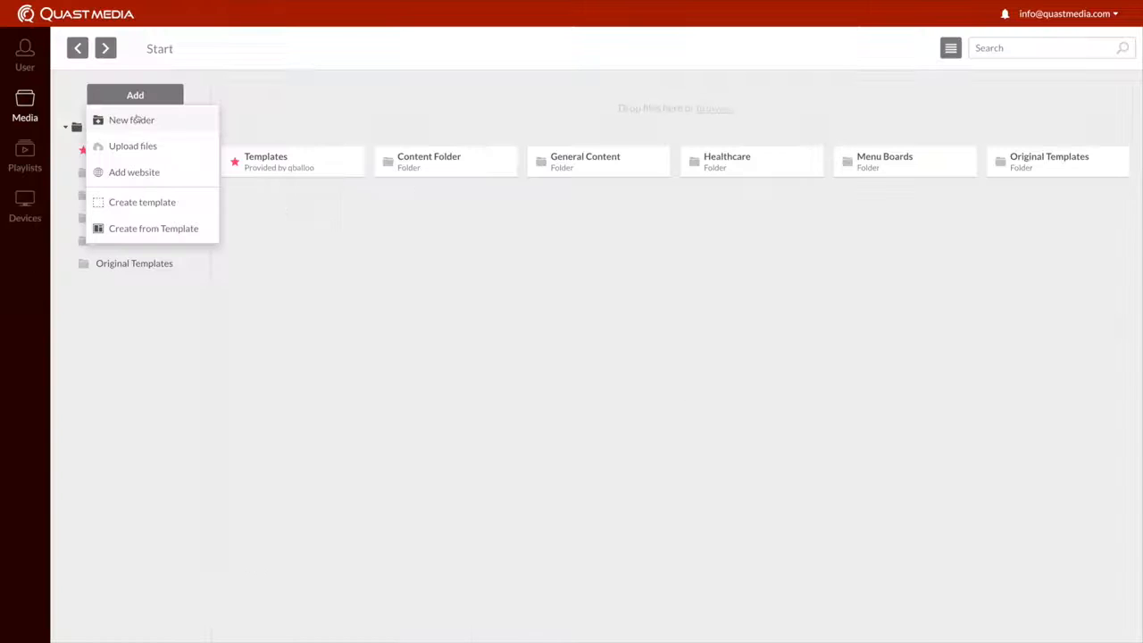
pyautogui.click(999, 588)
pyautogui.rightClick(635, 258)
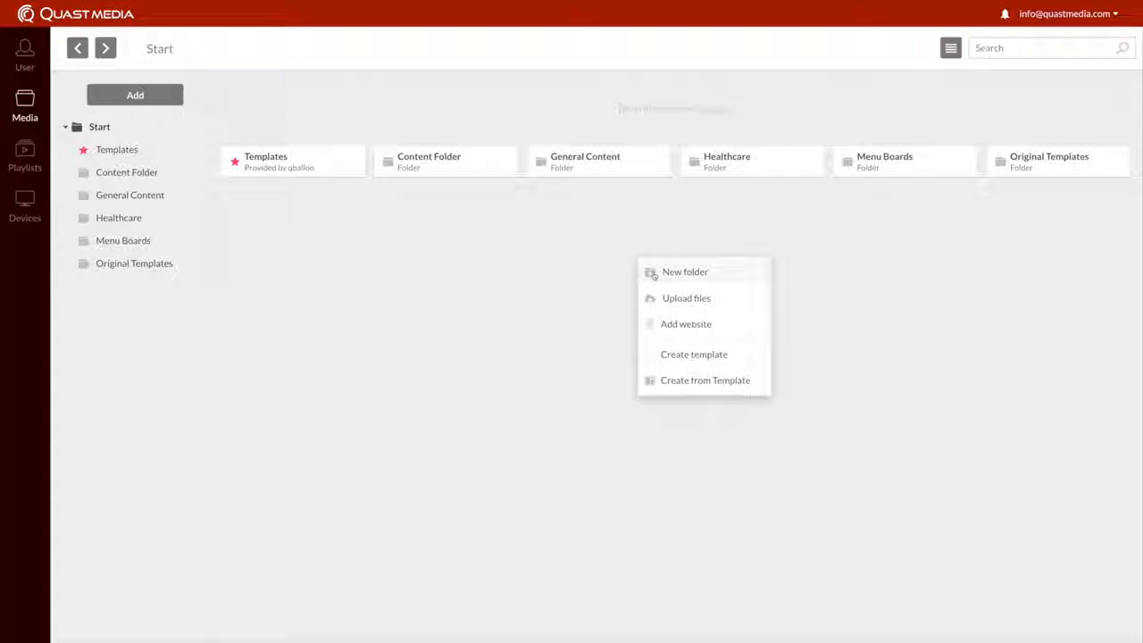
pyautogui.click(651, 272)
pyautogui.write('Cont')
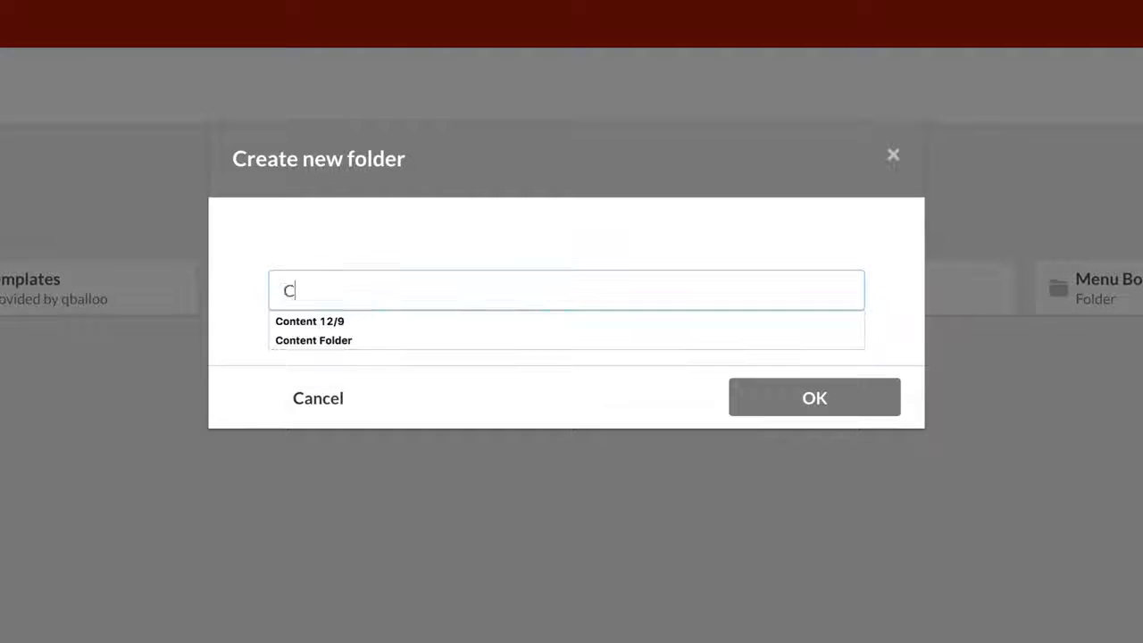
pyautogui.write('ent 2')
pyautogui.press('Return')
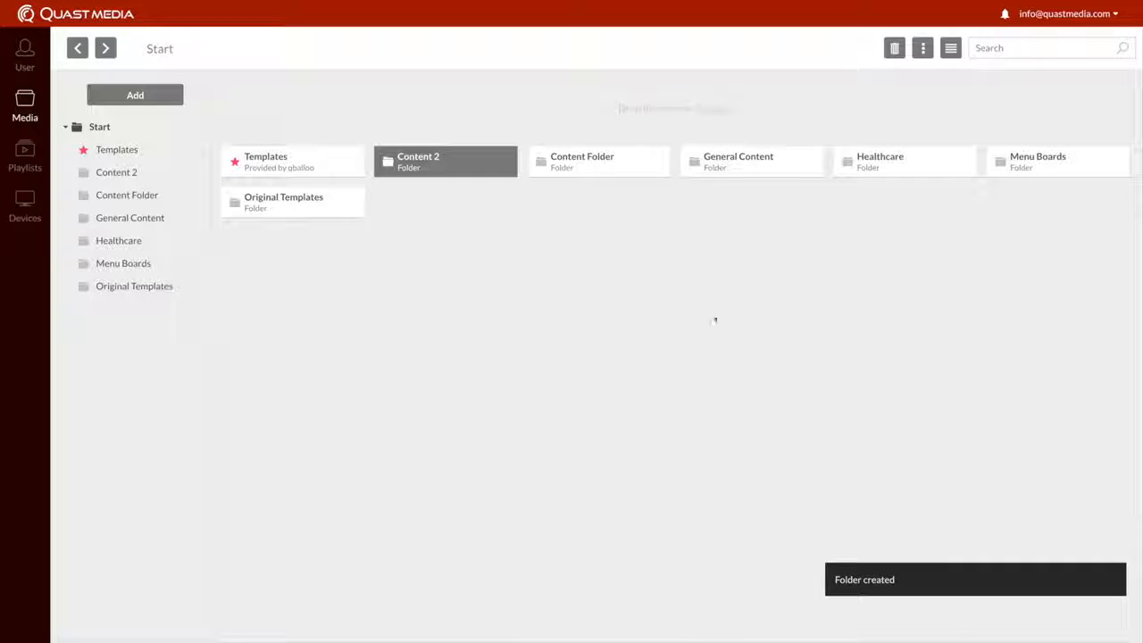
# Step: Upload the file Safe Toys Gifts Month_Dec1-31 from Digital Signage Content into the Content 2 folder
pyautogui.doubleClick(469, 169)
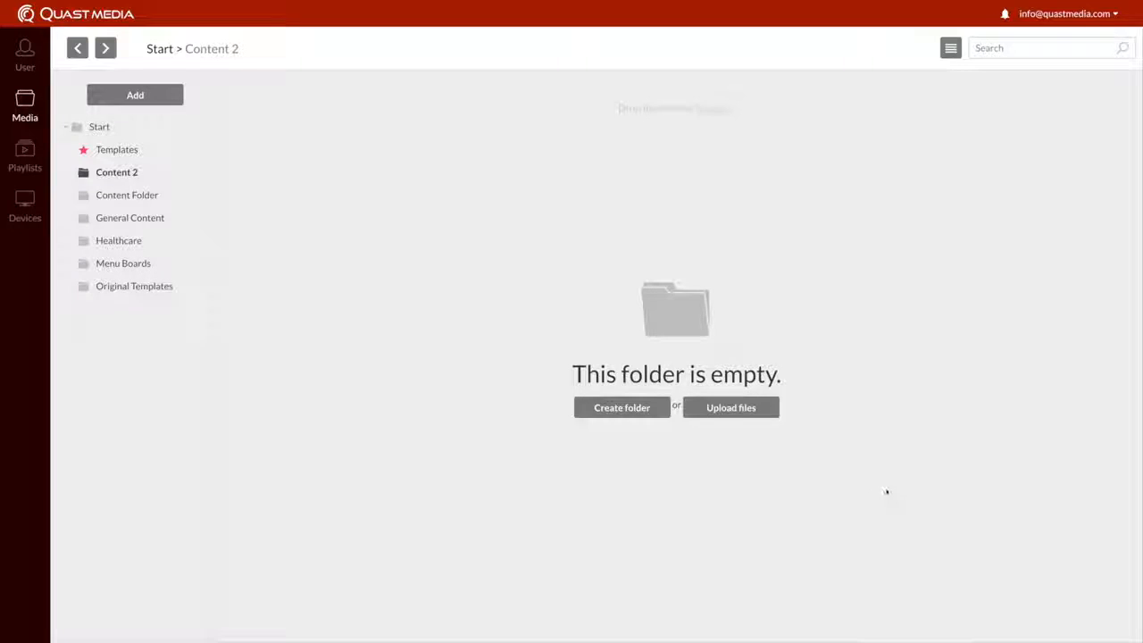
pyautogui.click(715, 409)
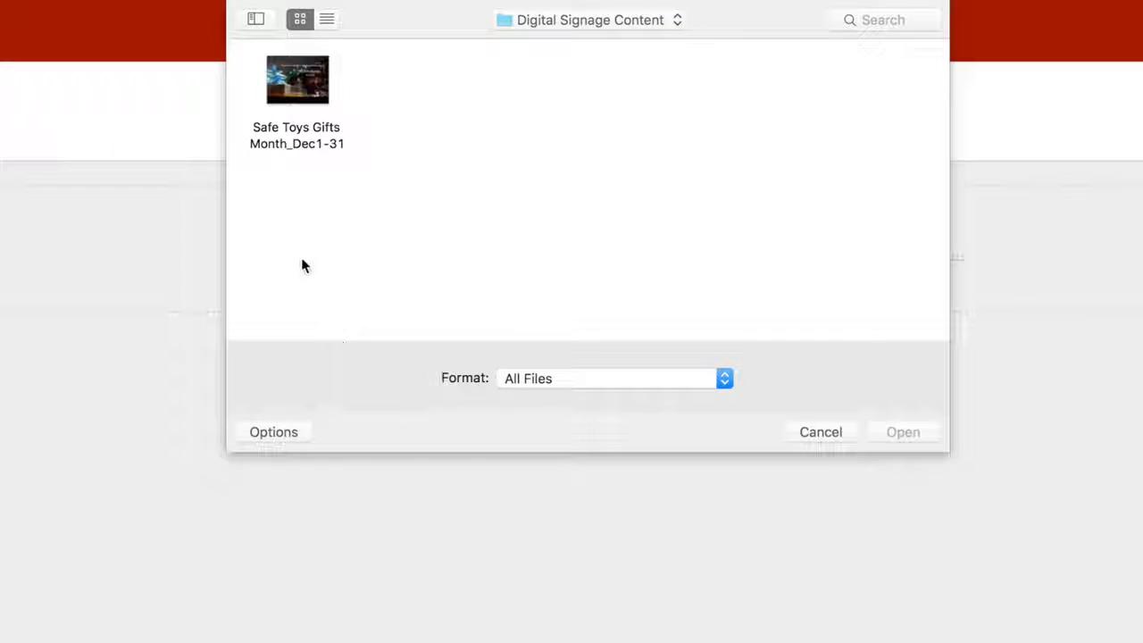
pyautogui.click(318, 100)
pyautogui.click(904, 433)
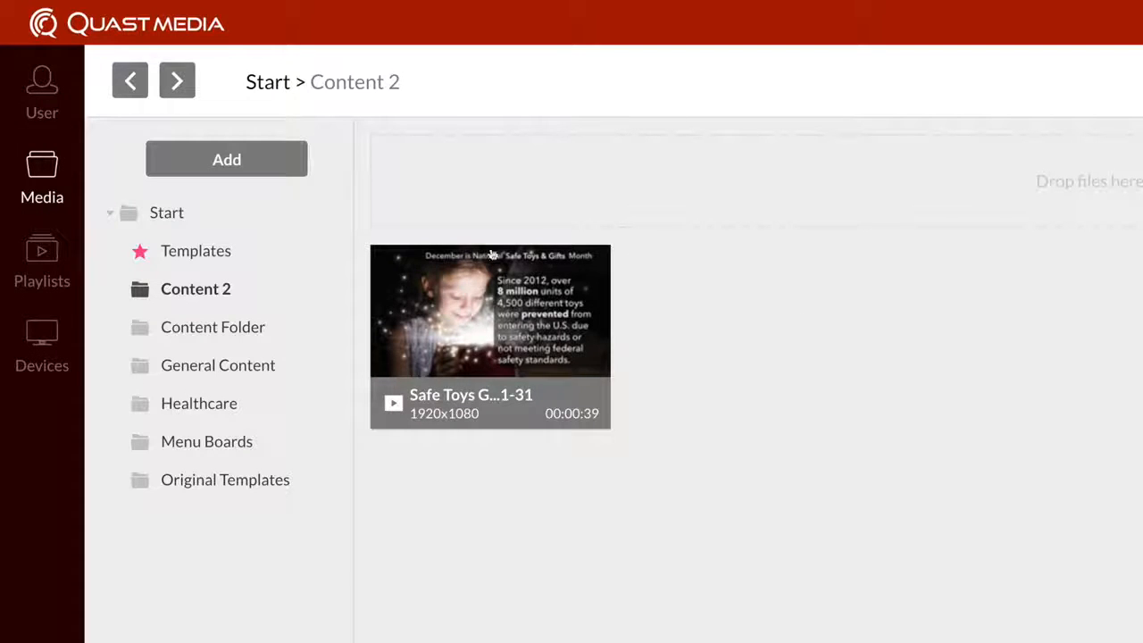
# Step: Create a new playlist named Playlist 3
pyautogui.click(41, 259)
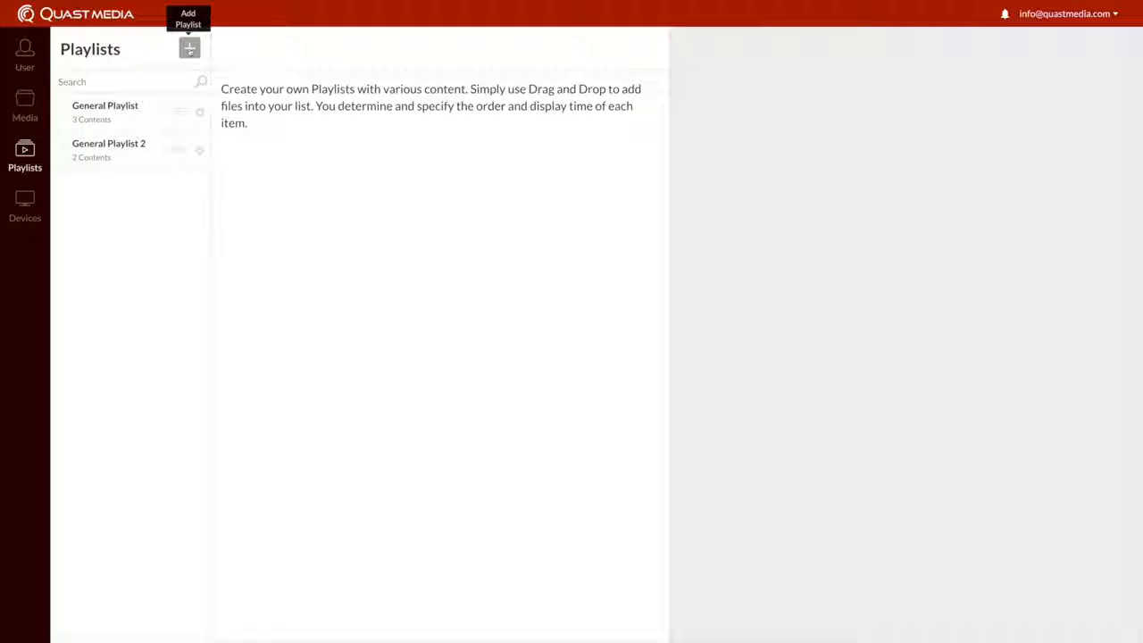
pyautogui.click(189, 51)
pyautogui.write('Playlist 3')
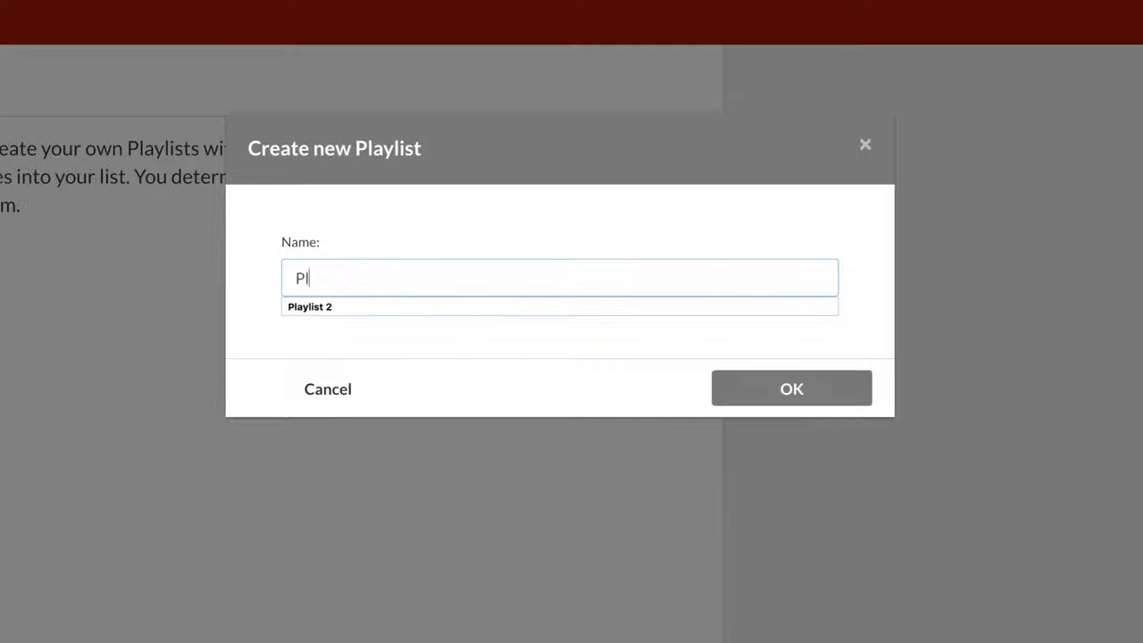
pyautogui.click(741, 393)
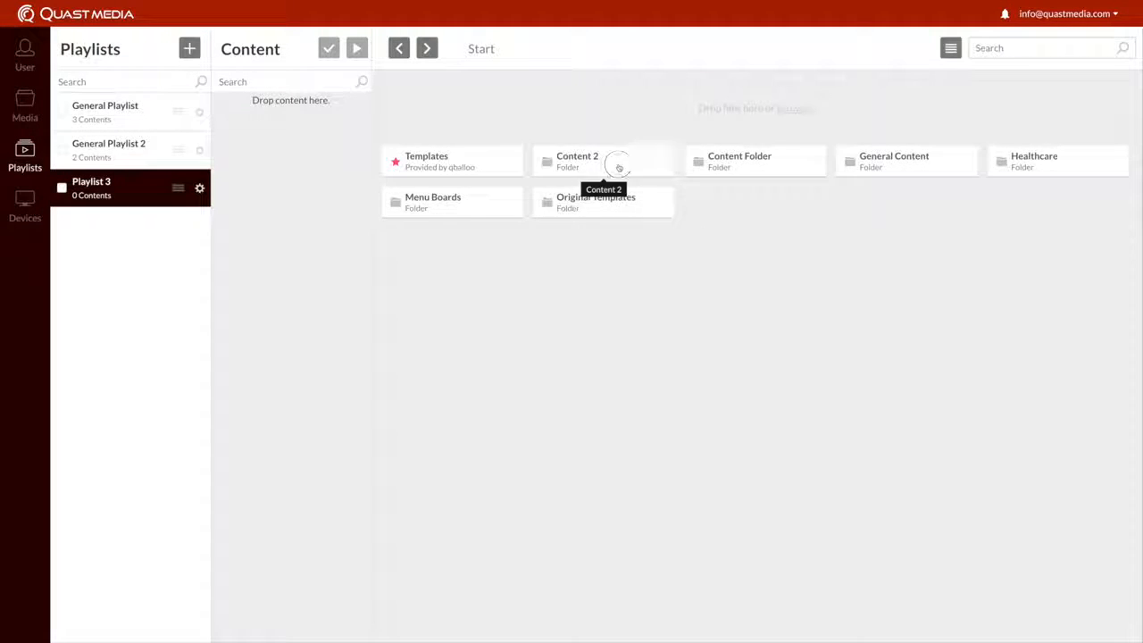
# Step: Add the Safe Toys Gifts Month_Dec1-31 video from the Content 2 folder to Playlist 3
pyautogui.click(617, 166)
pyautogui.moveTo(419, 240); pyautogui.dragTo(353, 200)
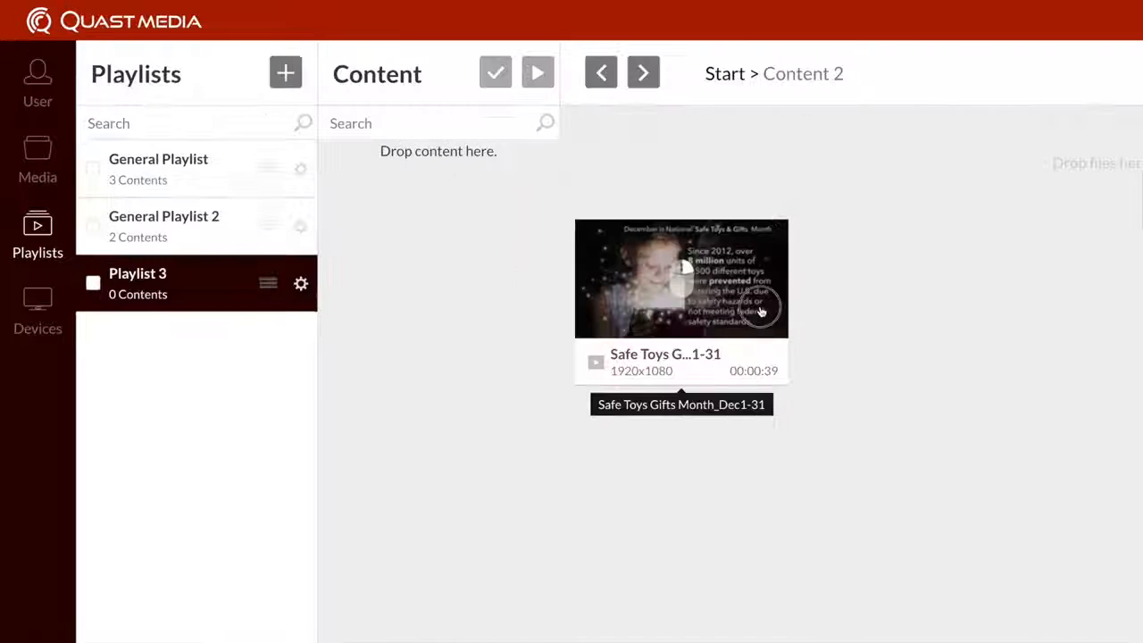
pyautogui.moveTo(529, 300); pyautogui.dragTo(383, 230)
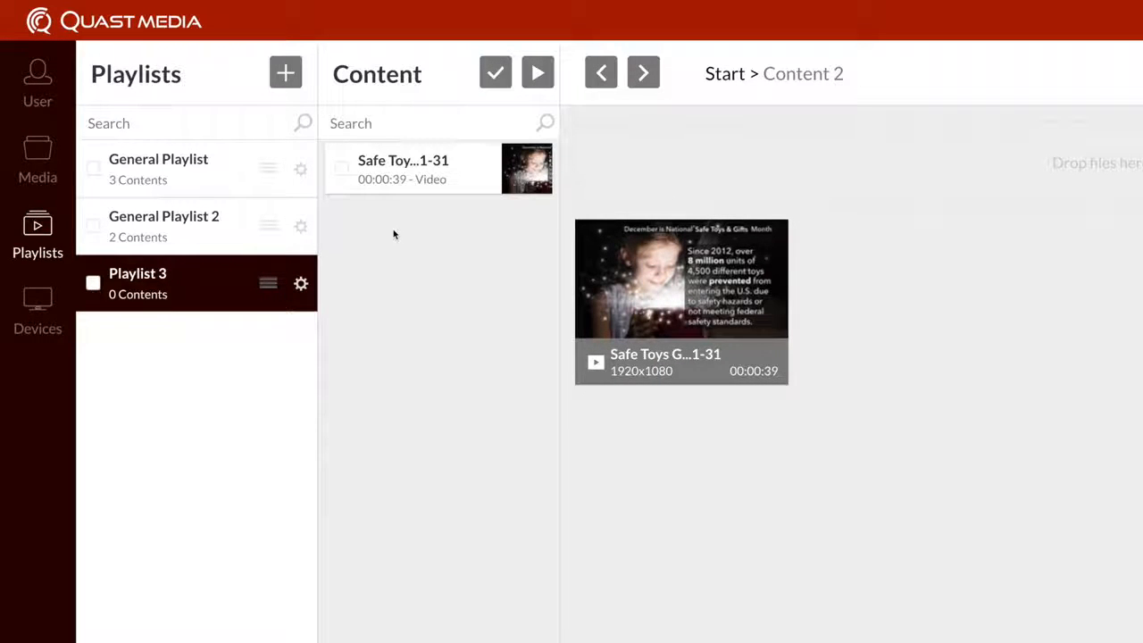
# Step: Turn off sound for the Safe Toys video in the playlist and set it to play according to schedule
pyautogui.click(479, 184)
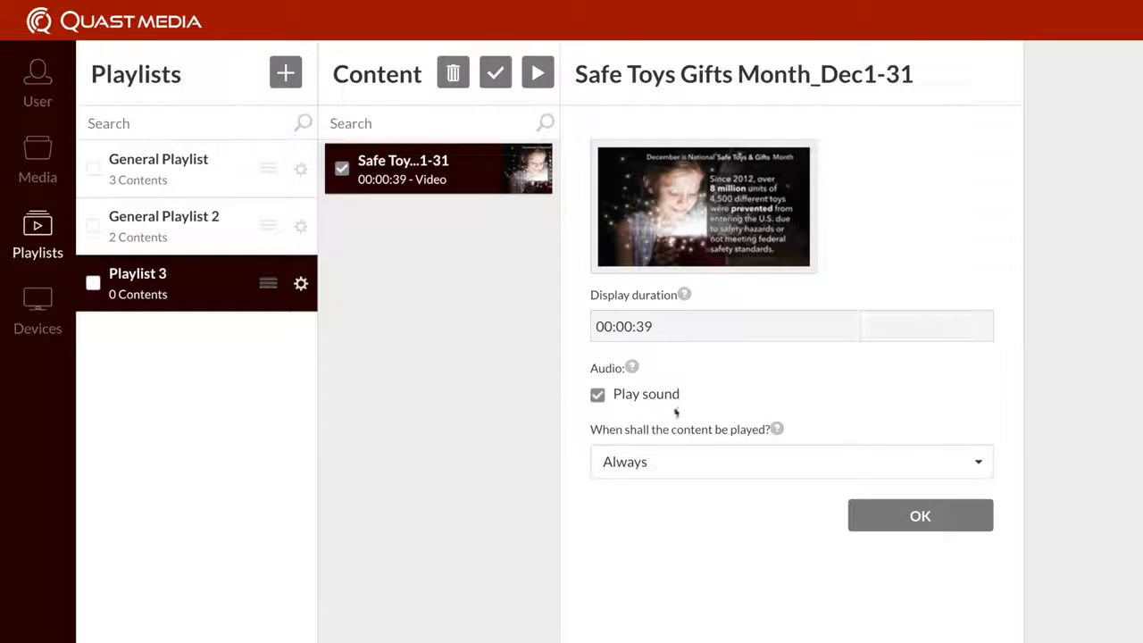
pyautogui.click(598, 399)
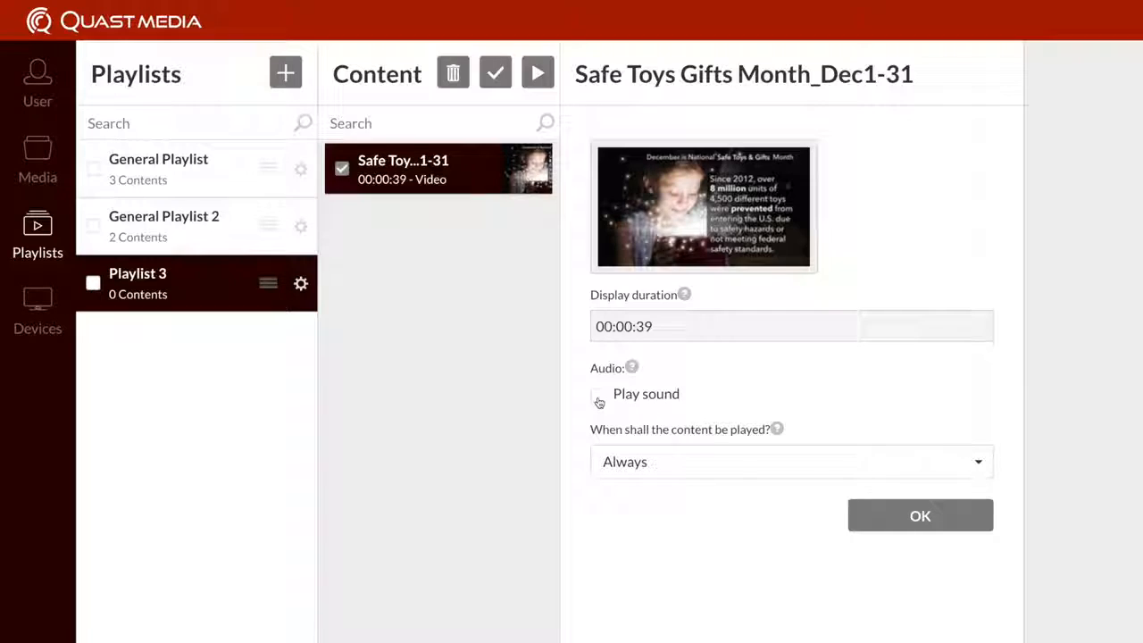
pyautogui.click(753, 463)
pyautogui.click(738, 463)
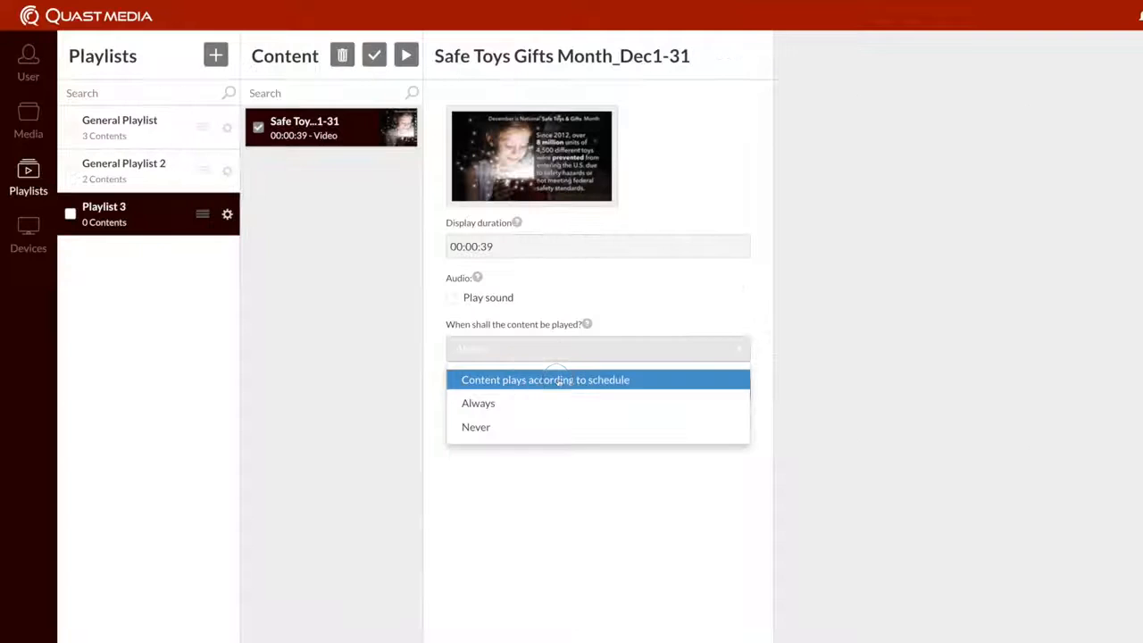
pyautogui.click(740, 504)
# Step: Limit the video's timeframe to start on 2016/12/27 and end on 2016/12/31, keeping the entry after expiration
pyautogui.click(452, 422)
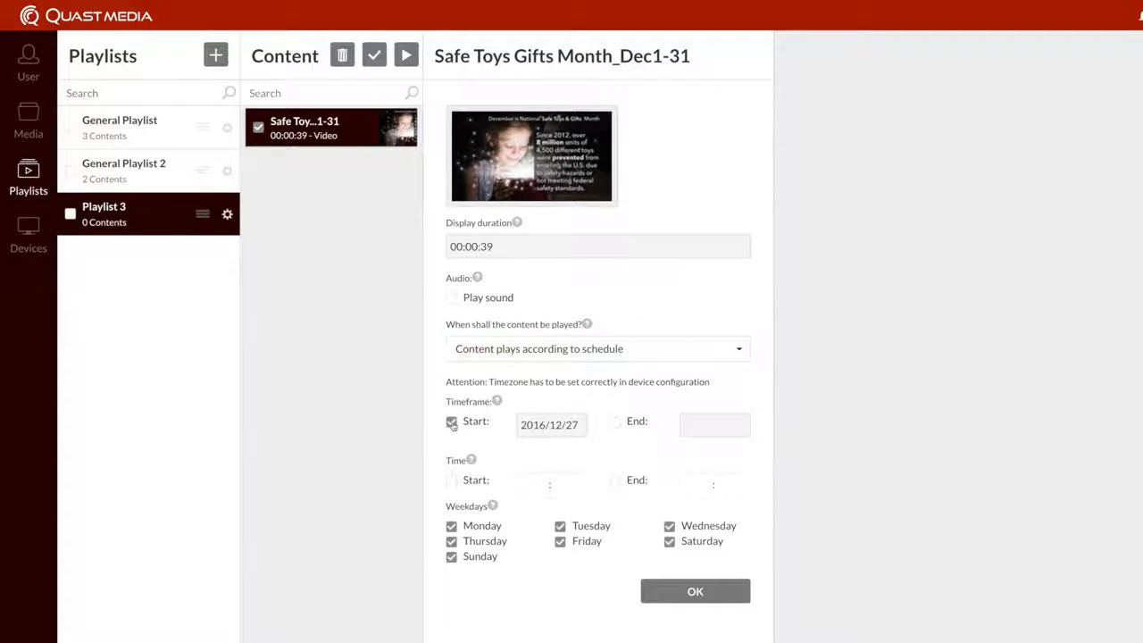
pyautogui.click(548, 431)
pyautogui.click(611, 578)
pyautogui.click(615, 422)
pyautogui.click(712, 425)
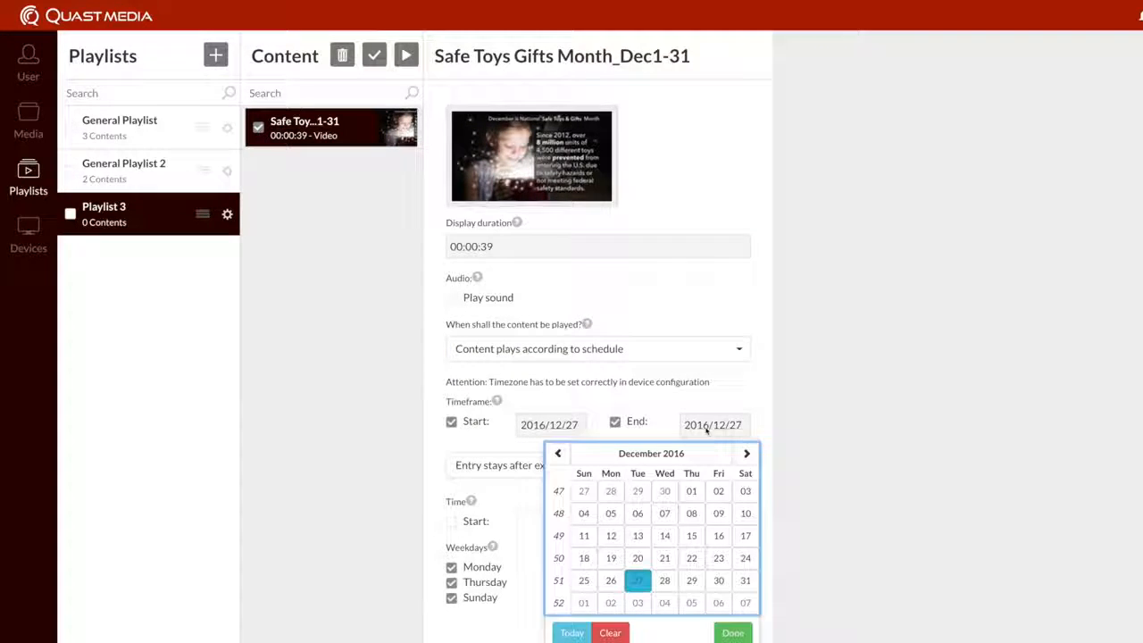
pyautogui.click(743, 582)
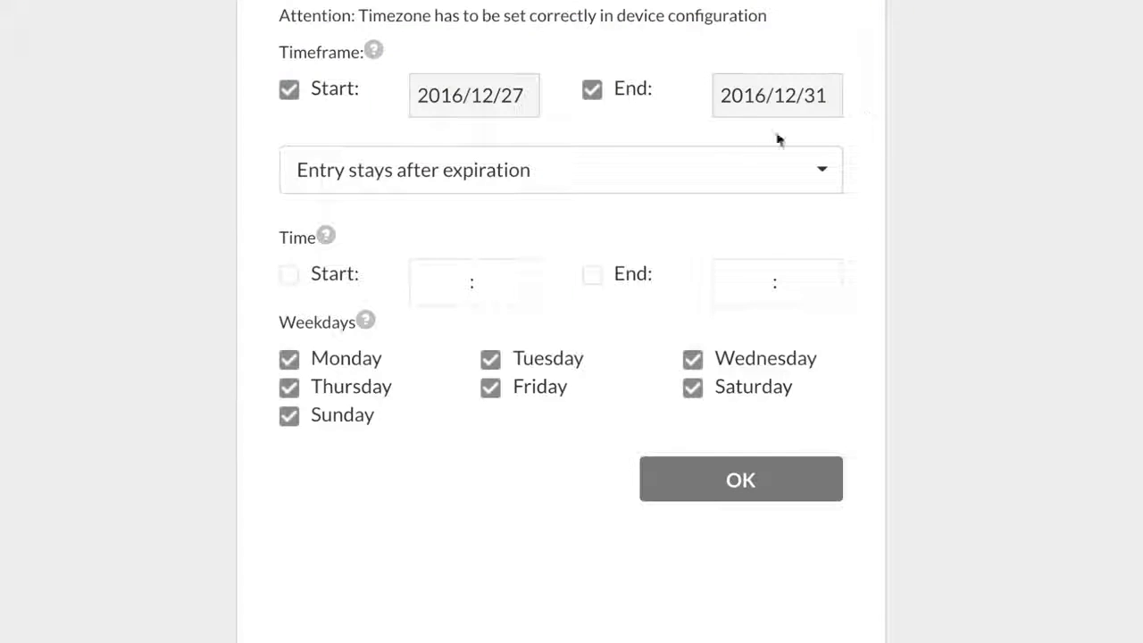
pyautogui.click(677, 462)
# Step: Set the video's daily play time from 11:43 to 21:43 on all weekdays and apply the content settings
pyautogui.click(290, 275)
pyautogui.click(603, 276)
pyautogui.click(738, 296)
pyautogui.scroll(-5, 801, 423)
pyautogui.click(773, 471)
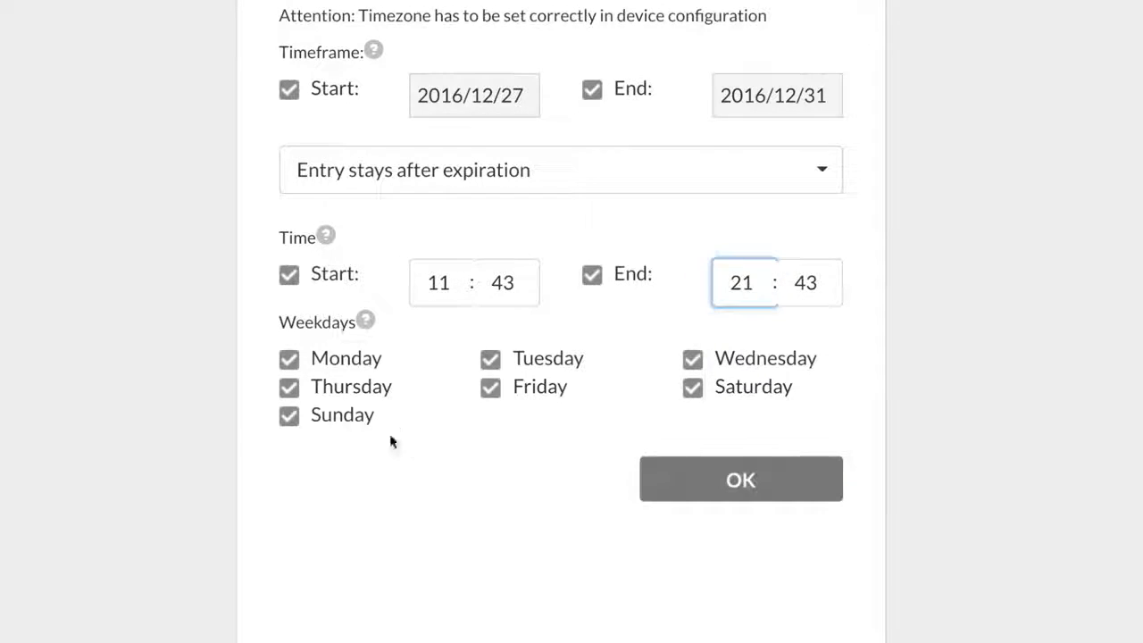
pyautogui.click(735, 488)
# Step: Add the National Impaired Driving Prevention video from the Healthcare folder to Playlist 3
pyautogui.moveTo(604, 308); pyautogui.dragTo(286, 150)
pyautogui.click(604, 348)
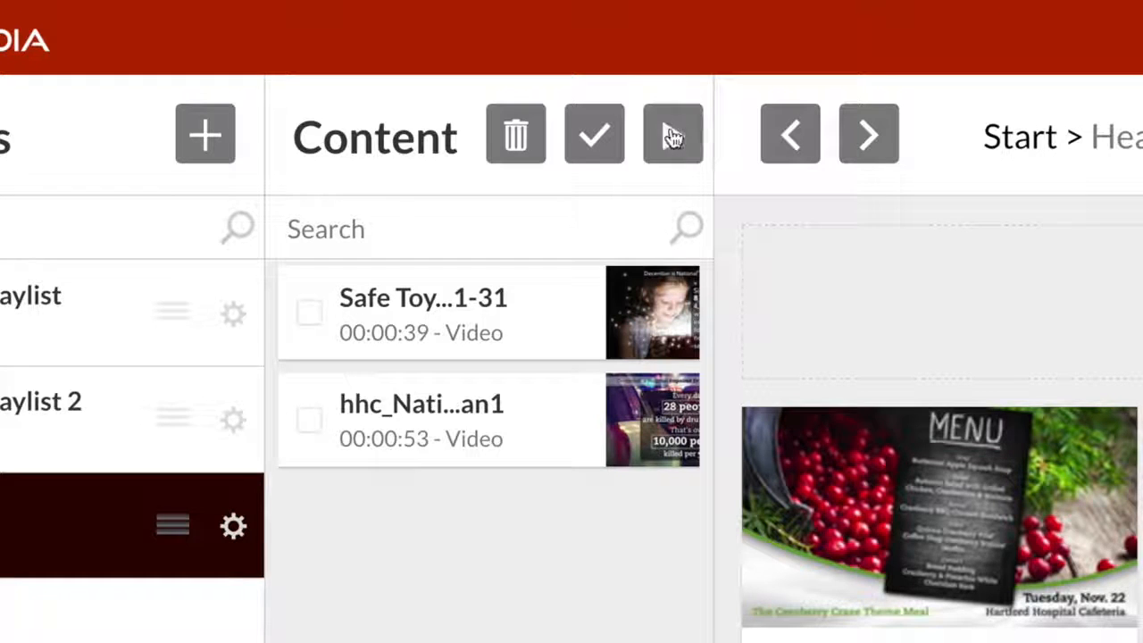
# Step: Preview both videos of Playlist 3, close the preview, and save the playlist
pyautogui.click(672, 137)
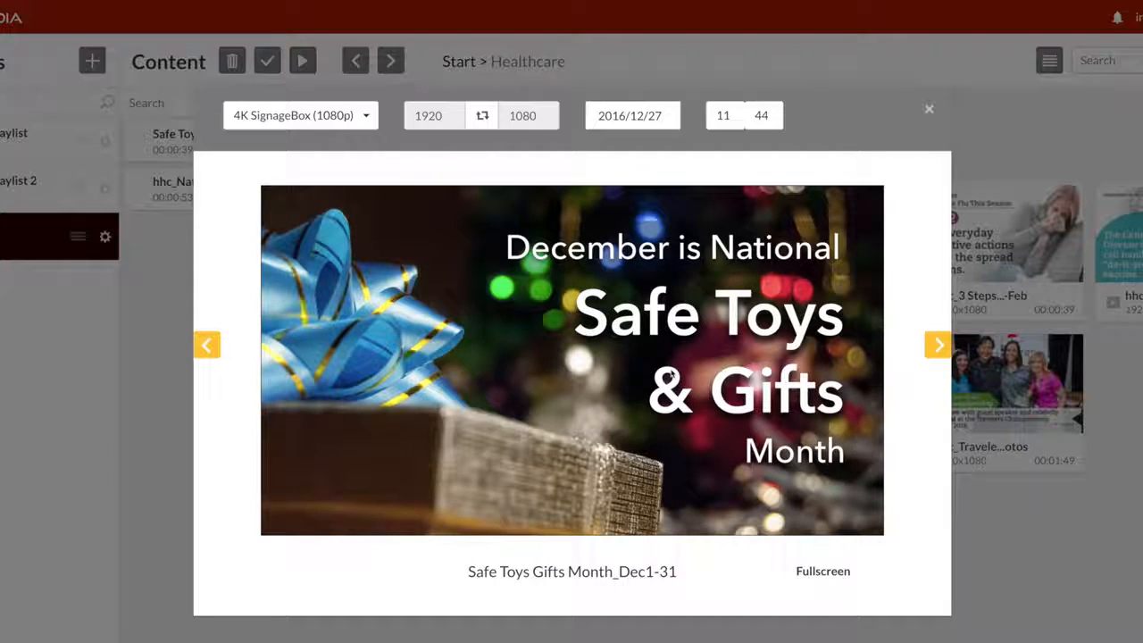
pyautogui.click(938, 345)
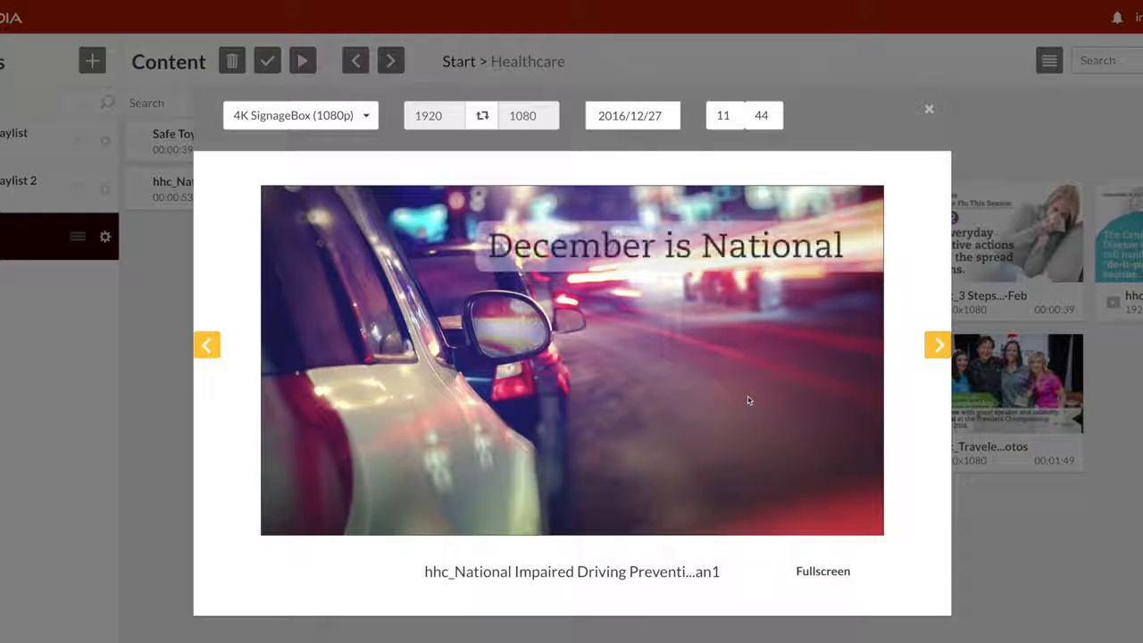
pyautogui.click(928, 109)
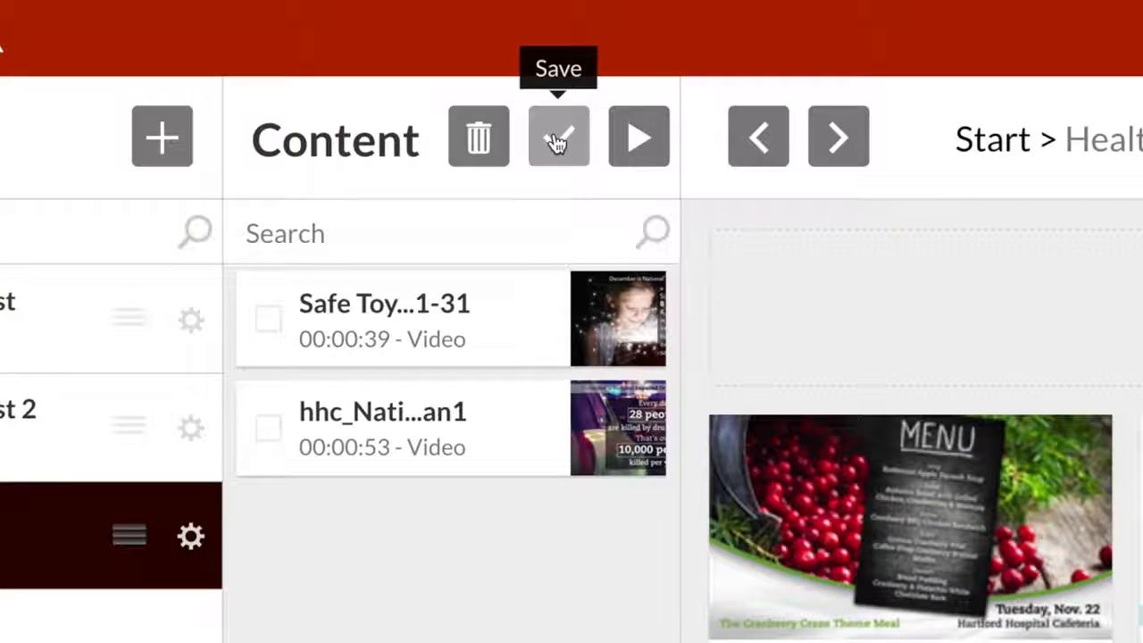
pyautogui.click(328, 50)
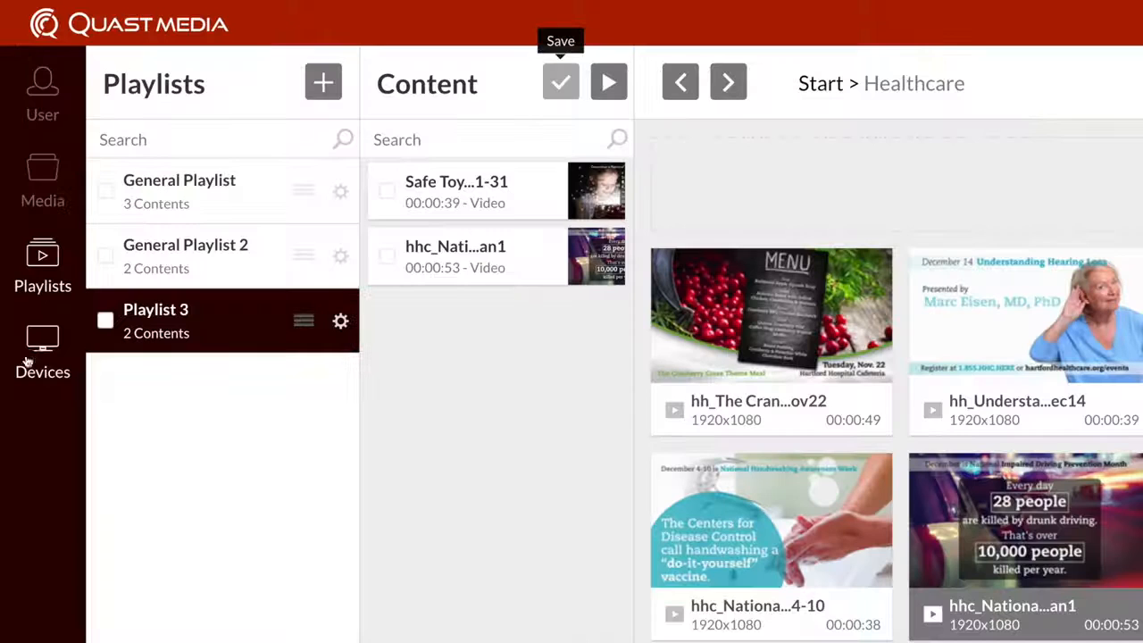
# Step: Create a device group named Location 3 with Playlist 3 assigned and save it
pyautogui.click(21, 202)
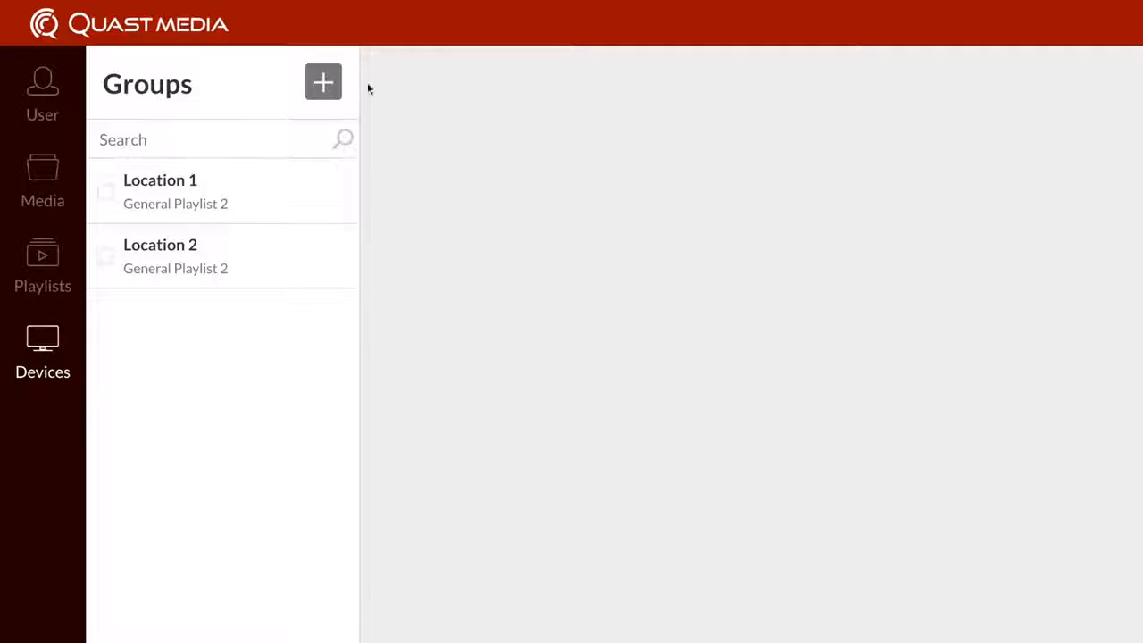
pyautogui.click(321, 83)
pyautogui.click(447, 265)
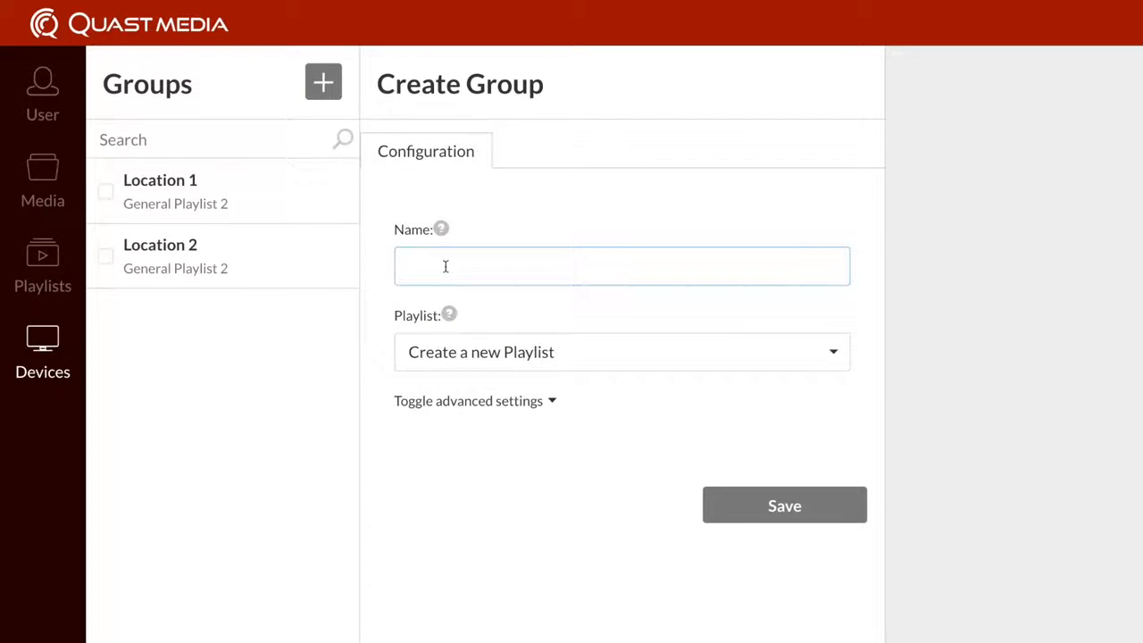
pyautogui.write('Location 3')
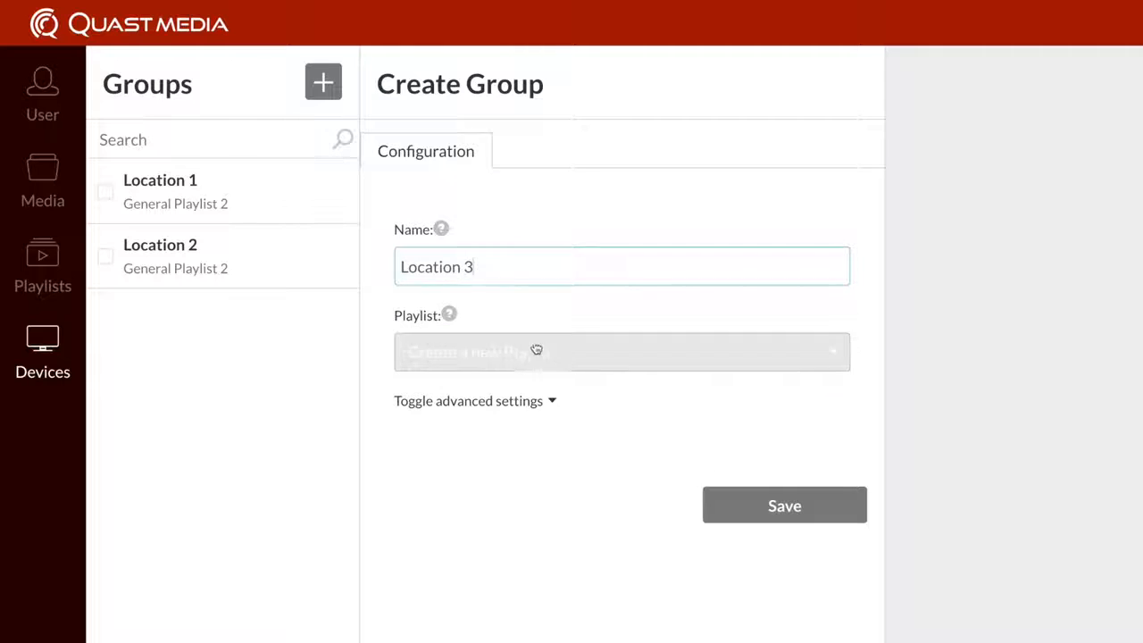
pyautogui.click(550, 357)
pyautogui.click(462, 505)
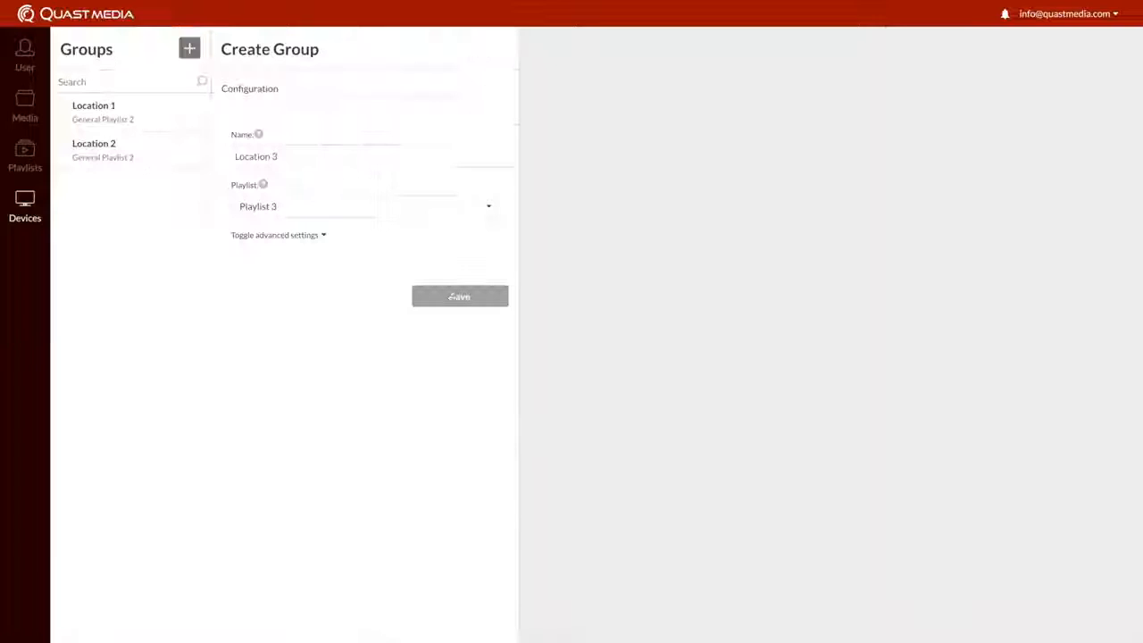
pyautogui.click(451, 297)
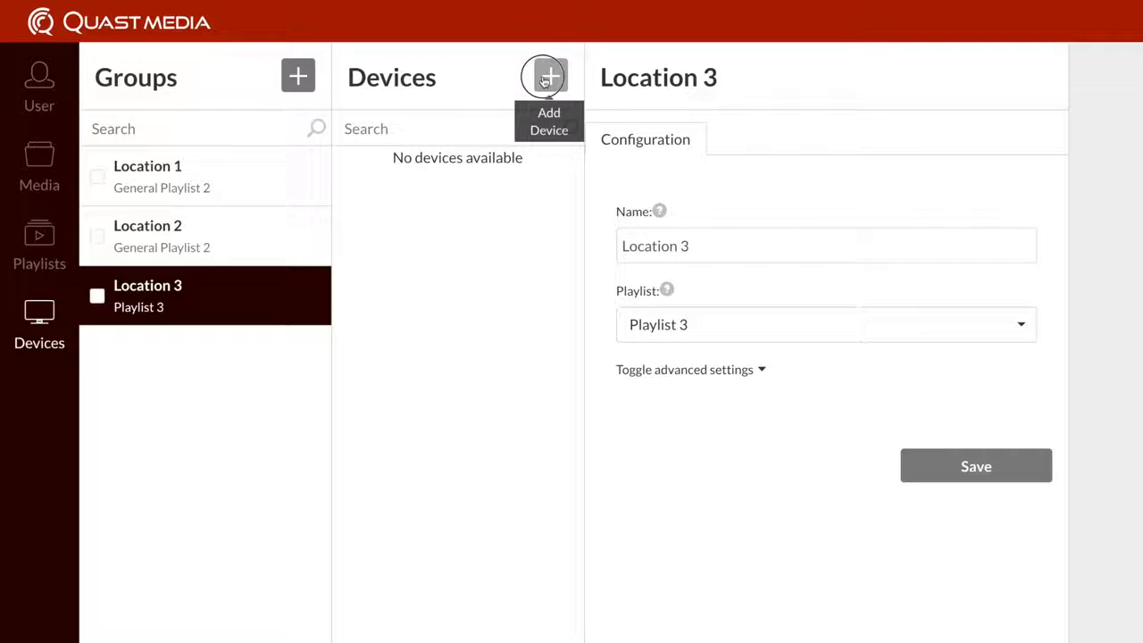
# Step: Open the form for adding a new device to the Location 3 group
pyautogui.click(350, 49)
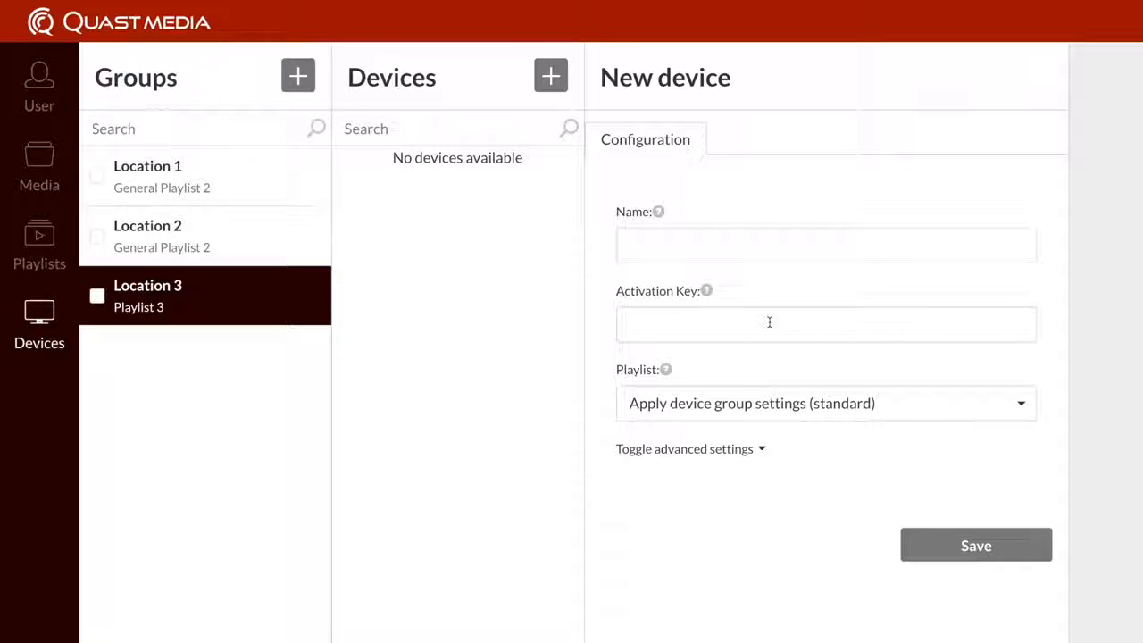
# Step: Change the playlist of the Location 1 device group to Playlist 3 and save the group
pyautogui.click(213, 185)
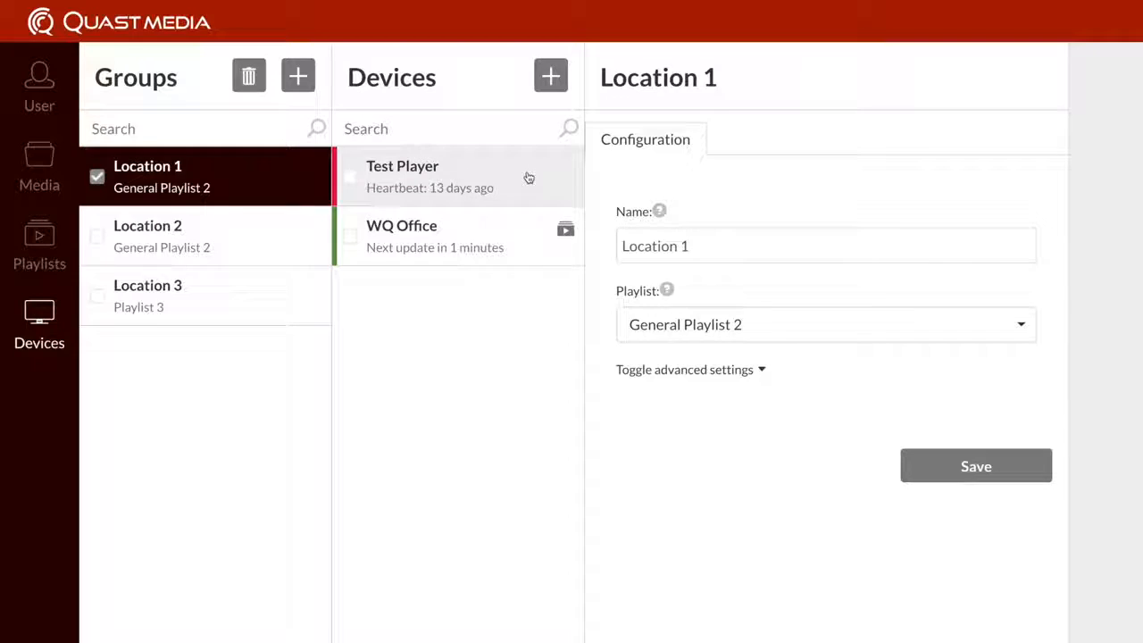
pyautogui.click(281, 184)
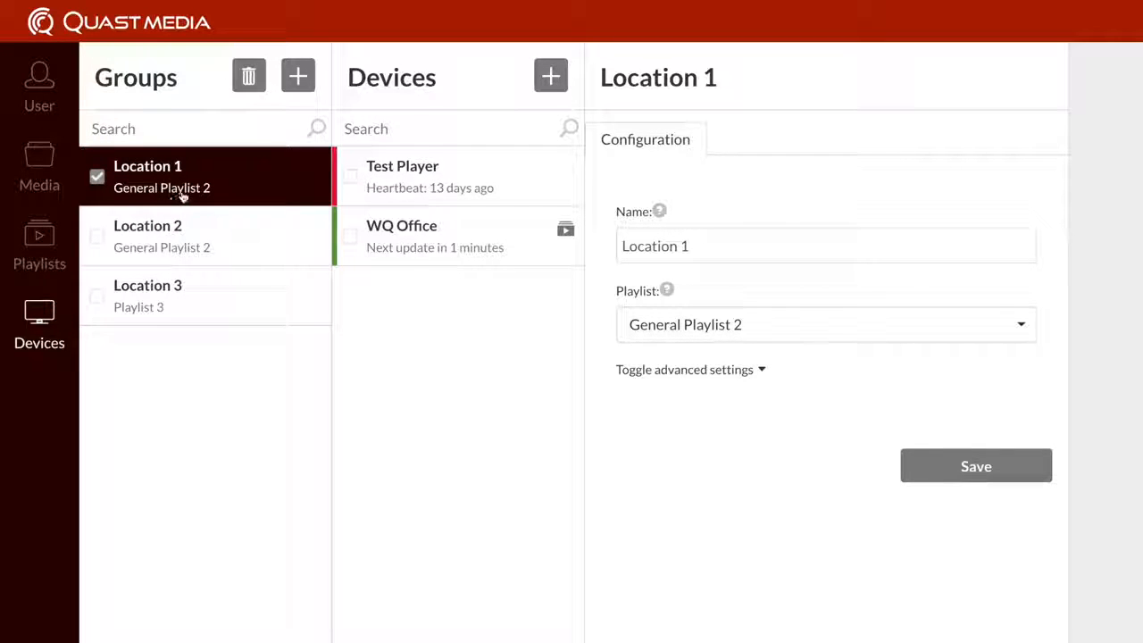
pyautogui.click(813, 330)
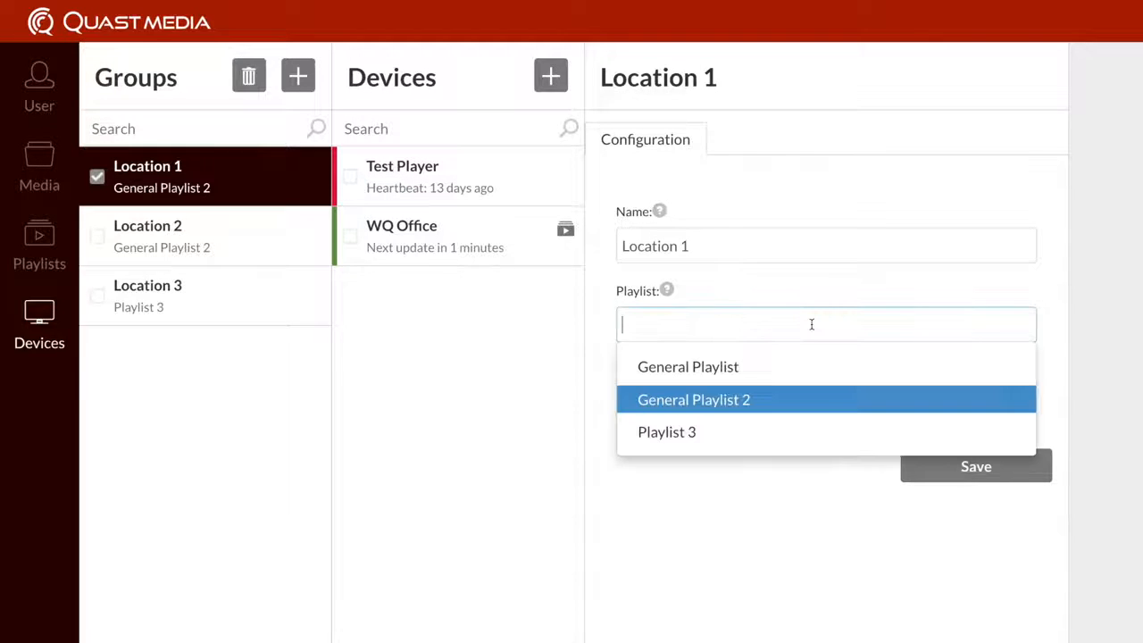
pyautogui.click(692, 435)
# Step: Assign General Playlist directly to the WQ Office device in Location 1, save it, and return to the group's configuration
pyautogui.click(346, 262)
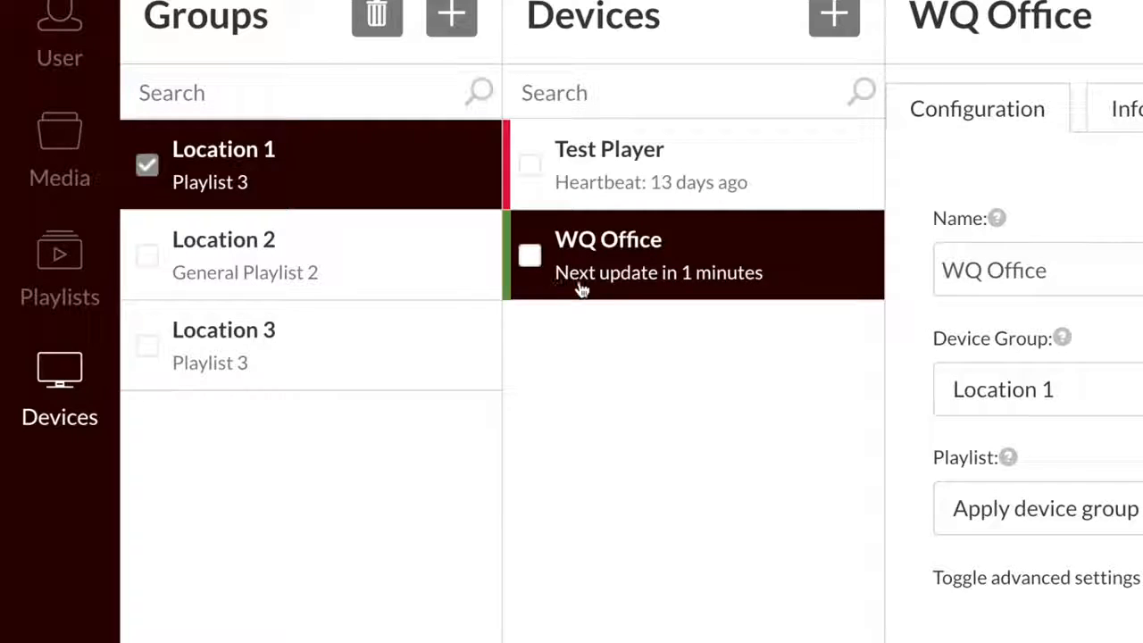
pyautogui.click(401, 160)
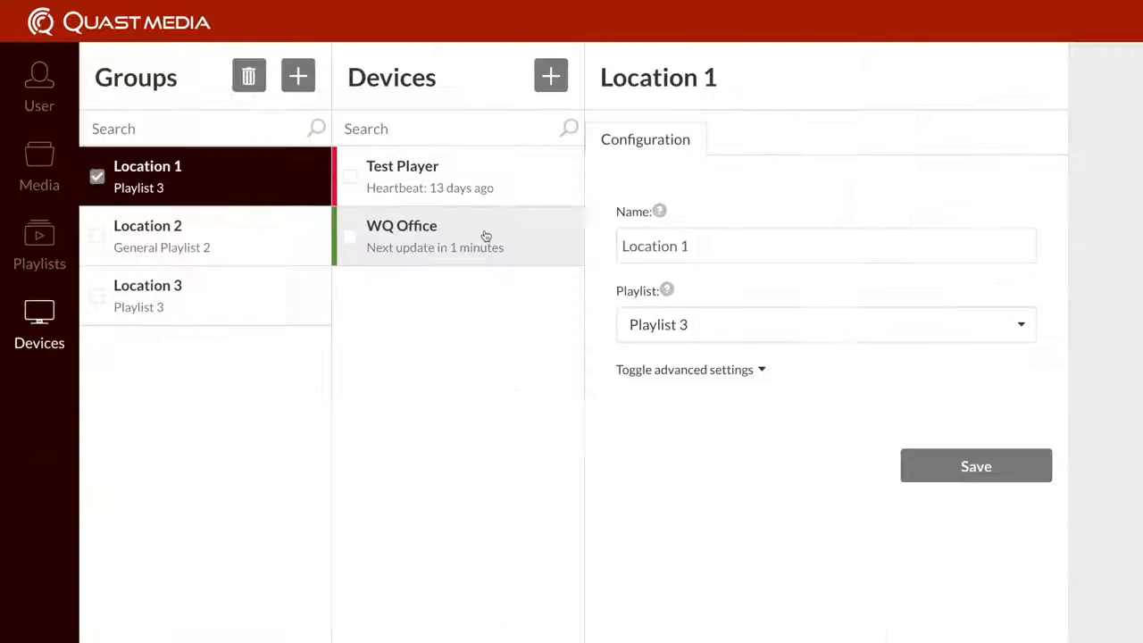
pyautogui.click(469, 233)
pyautogui.click(723, 406)
pyautogui.click(671, 479)
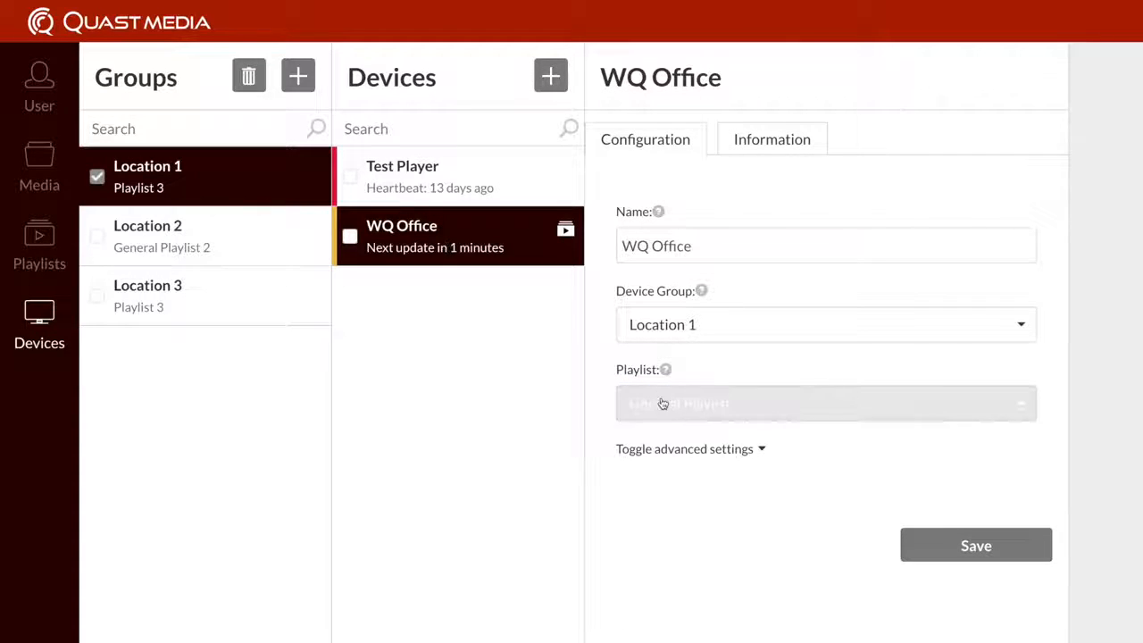
pyautogui.click(206, 176)
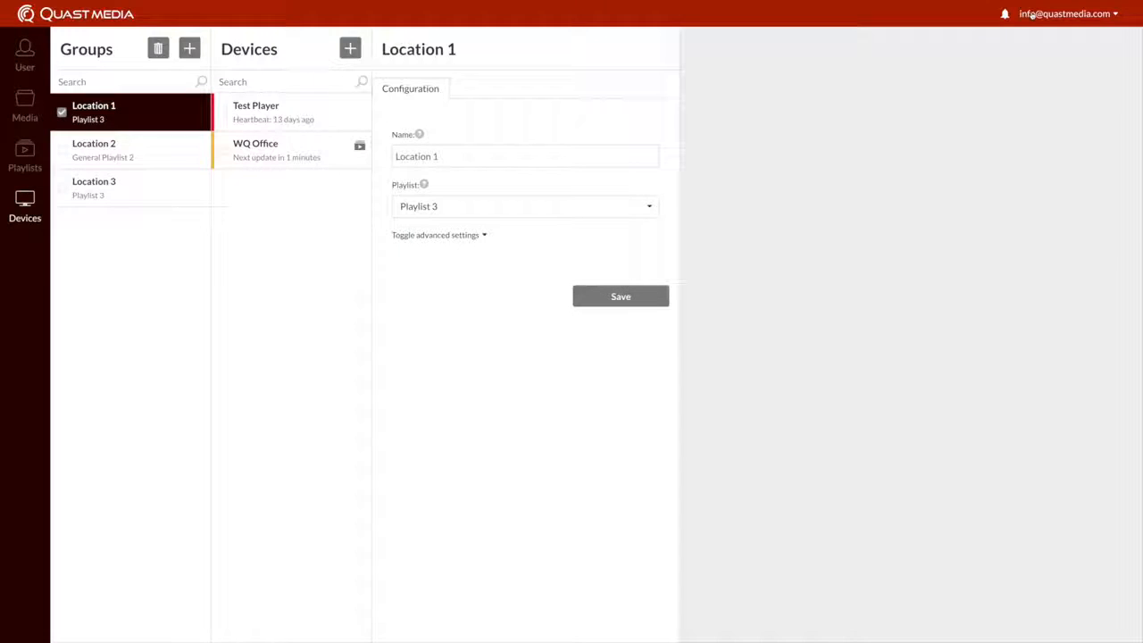
# Step: Log out of the account
pyautogui.click(1036, 16)
pyautogui.click(1015, 225)
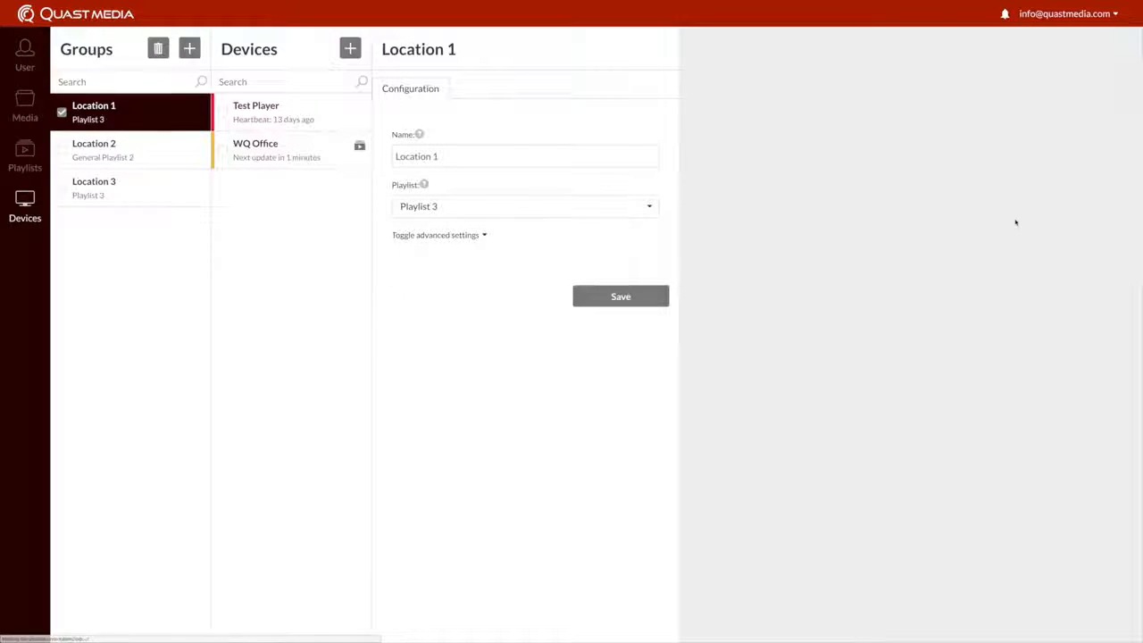